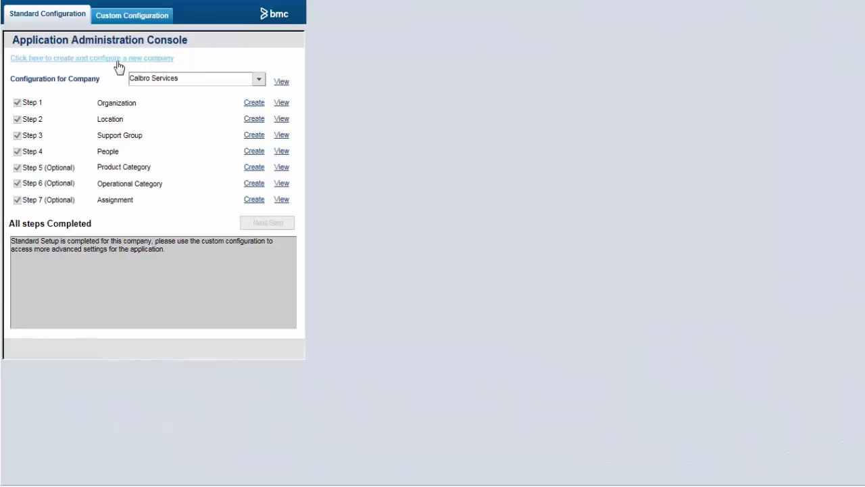
Step: Start a new company from the Application Administration Console's create-company link
{"action": "left_click", "coordinate": [117, 61]}
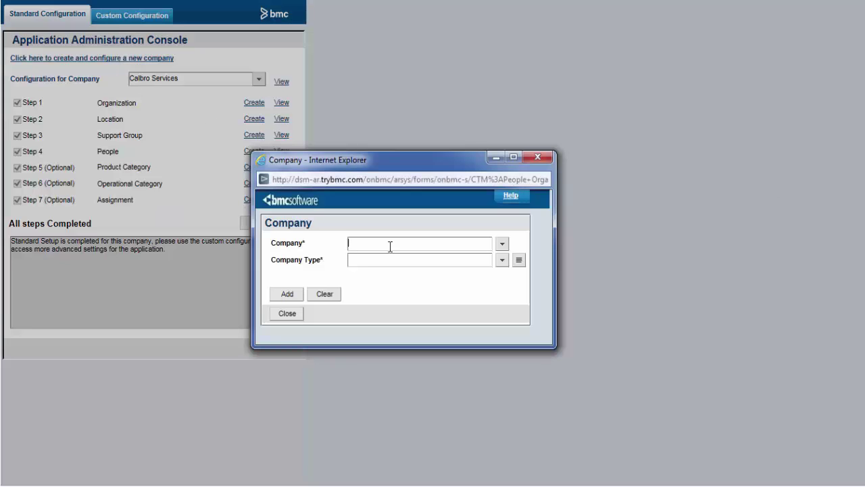
Step: Create the company Chevron_CLM as an Operating Company
{"action": "type", "text": "Chevron_CLM"}
{"action": "left_click", "coordinate": [502, 260]}
{"action": "left_click", "coordinate": [501, 284]}
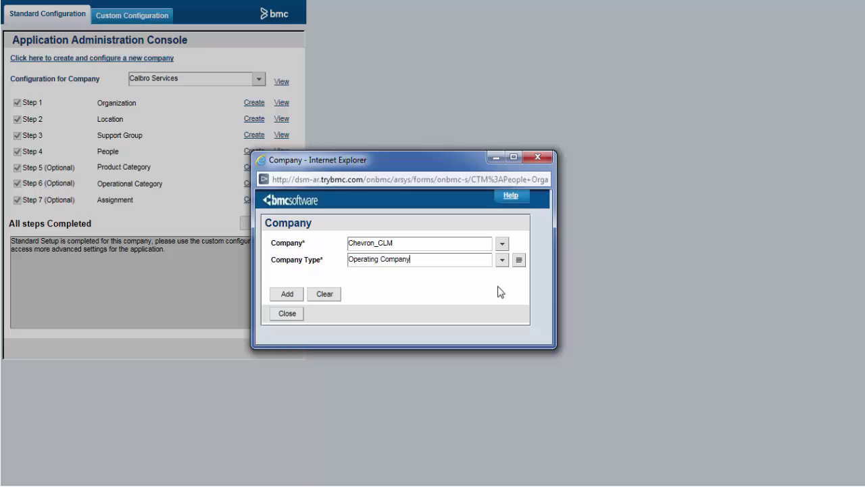
{"action": "key", "text": "Return"}
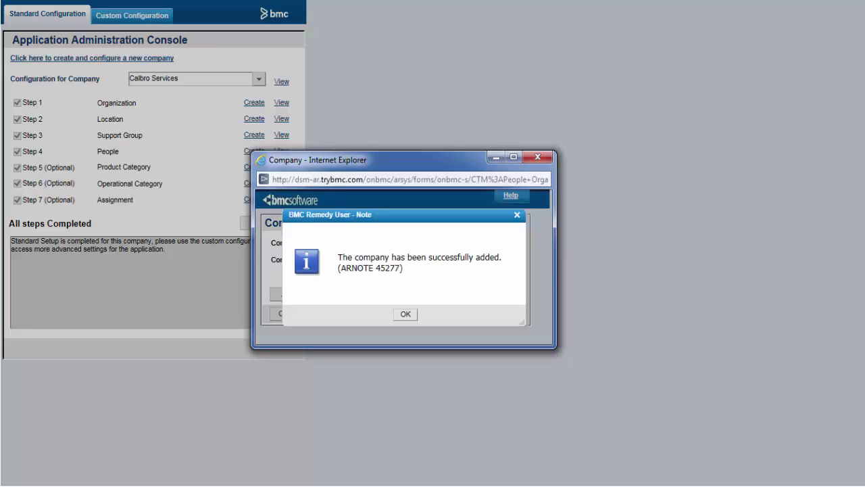
{"action": "left_click", "coordinate": [405, 314]}
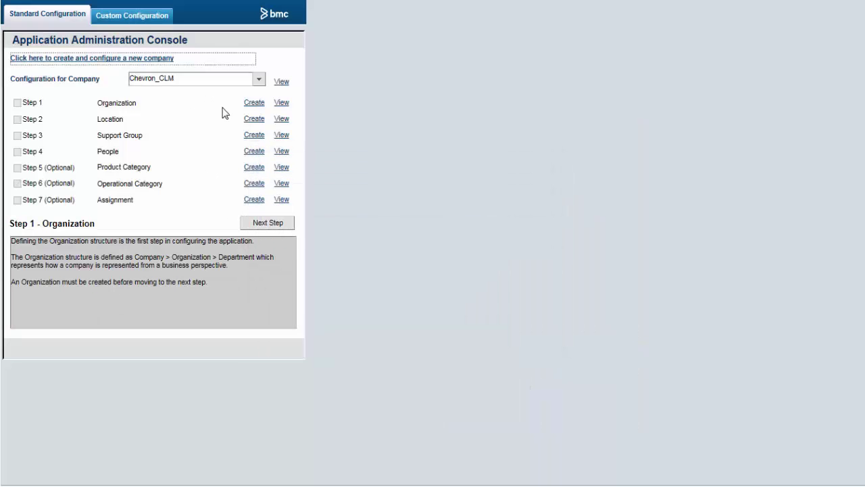
Step: Add organization Chevron_Org with department Chevron_Dept to Chevron_CLM
{"action": "left_click", "coordinate": [252, 103]}
{"action": "type", "text": "Chevron_"}
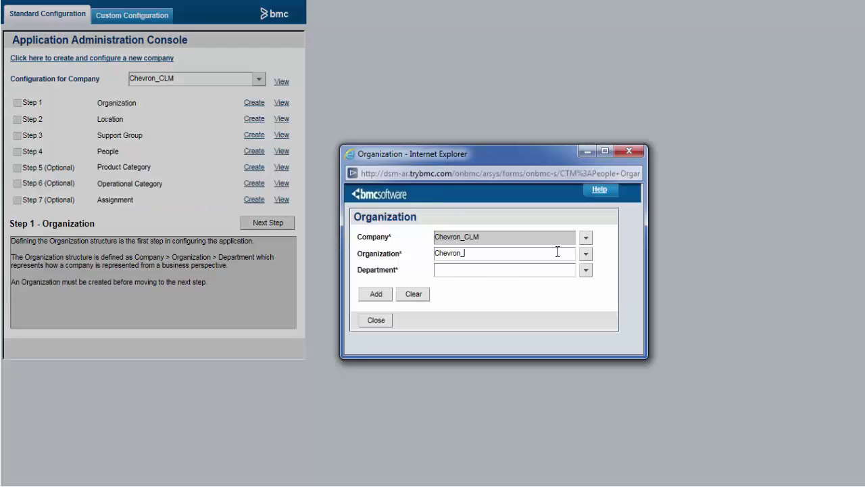
{"action": "type", "text": "Org"}
{"action": "left_click_drag", "start_coordinate": [557, 252], "coordinate": [366, 255]}
{"action": "key", "text": "ctrl+c"}
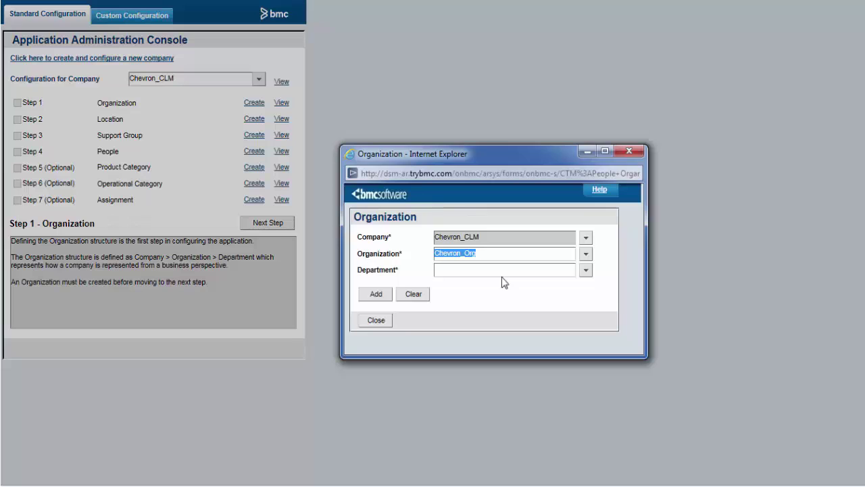
{"action": "left_click", "coordinate": [503, 269]}
{"action": "key", "text": "ctrl+v"}
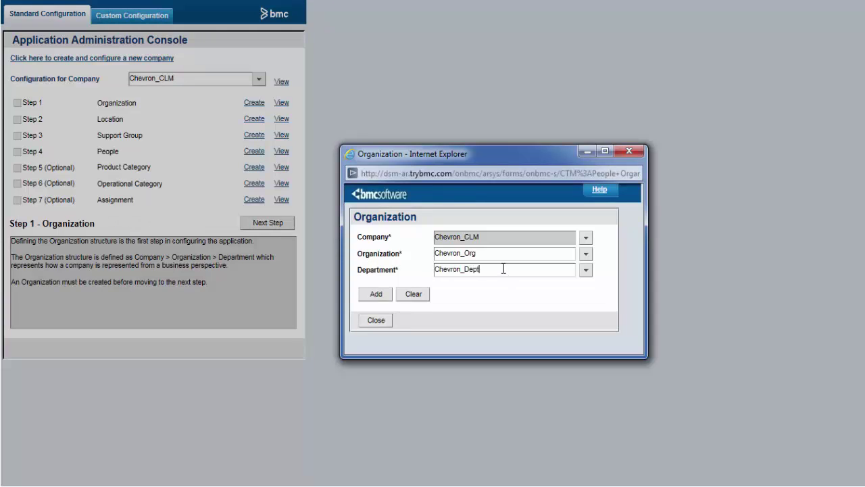
{"action": "left_click", "coordinate": [375, 296]}
{"action": "left_click", "coordinate": [502, 315]}
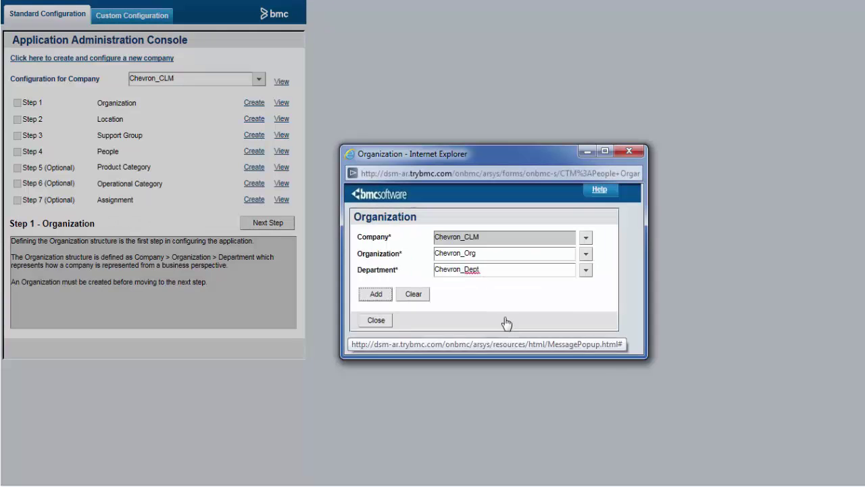
{"action": "left_click", "coordinate": [376, 320]}
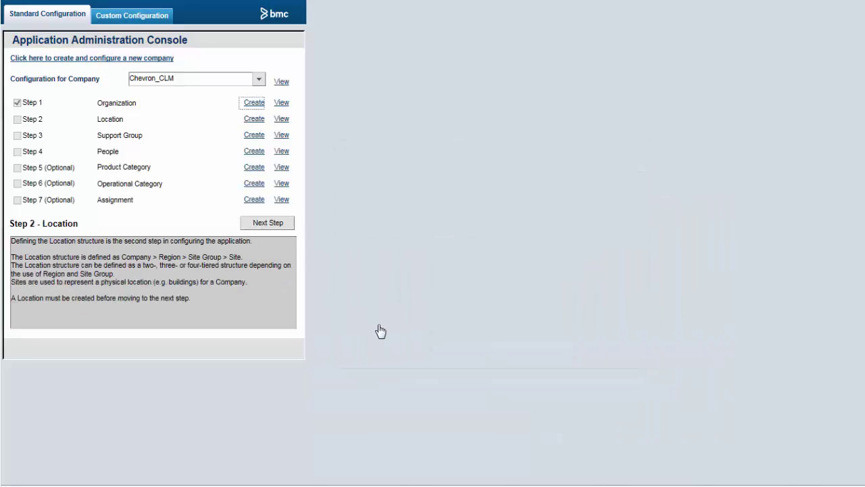
Step: Begin a Chevron_CLM location with region Americas, site San Ramon and street San Ramon
{"action": "left_click", "coordinate": [254, 120]}
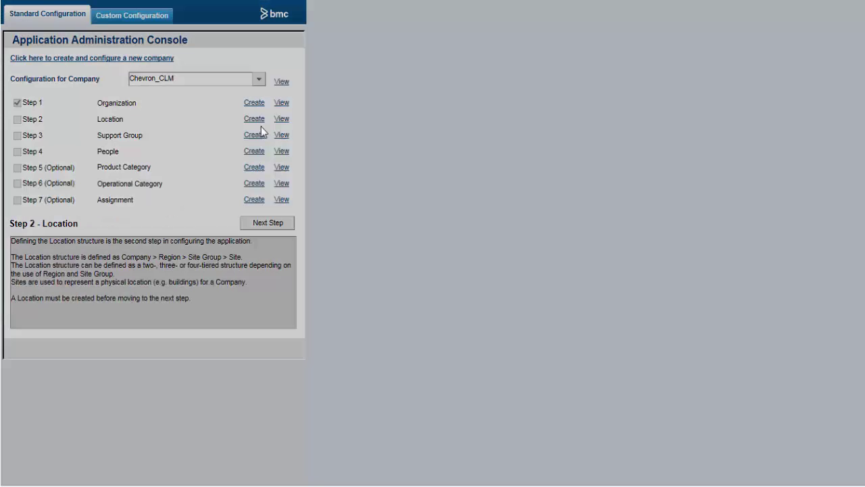
{"action": "left_click", "coordinate": [572, 196]}
{"action": "type", "text": "Americas"}
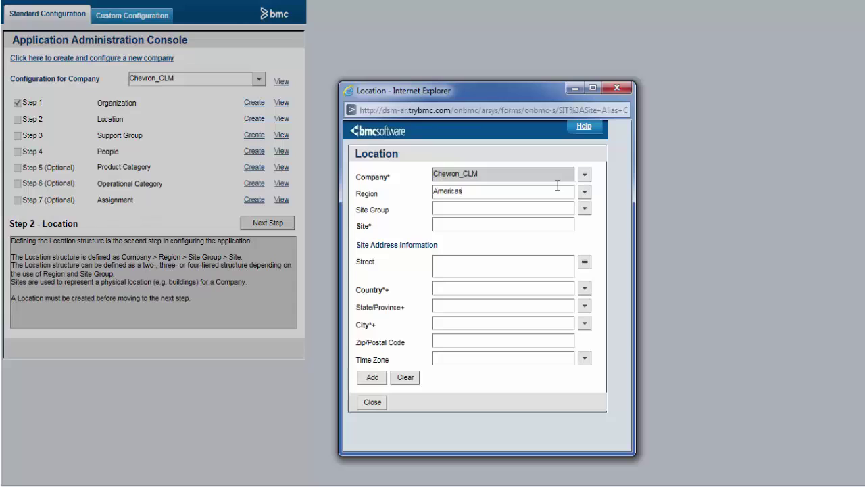
{"action": "left_click", "coordinate": [539, 225]}
{"action": "type", "text": "San Ramon"}
{"action": "left_click", "coordinate": [515, 263]}
{"action": "type", "text": "San Ramo"}
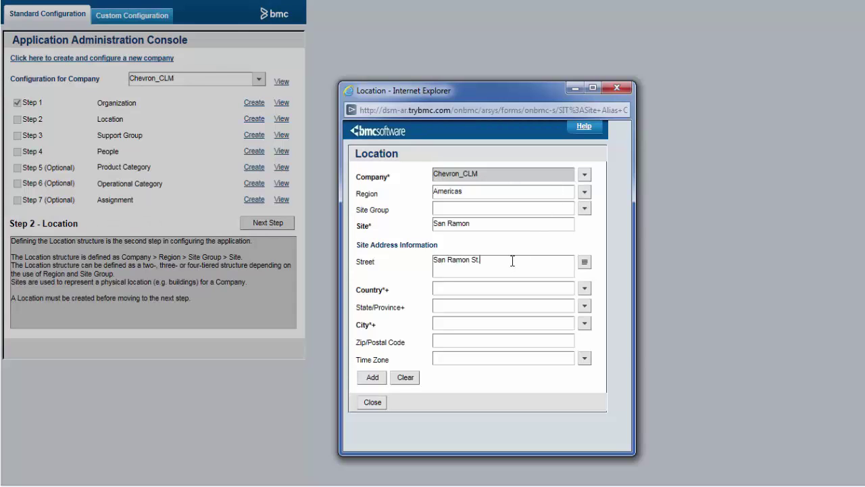
Step: Set the site's country to United States and city to San Francisco, then add it
{"action": "left_click", "coordinate": [586, 289]}
{"action": "mouse_move", "coordinate": [568, 444]}
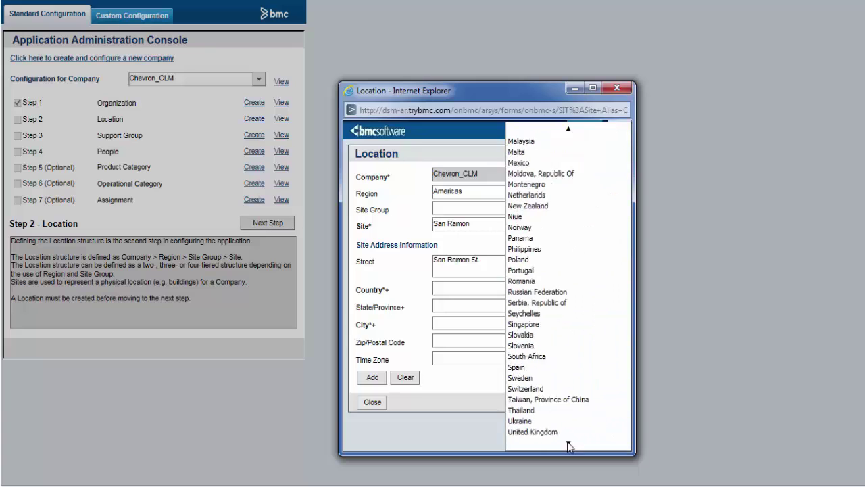
{"action": "left_click", "coordinate": [548, 403]}
{"action": "left_click", "coordinate": [467, 327]}
{"action": "type", "text": "San Francisco"}
{"action": "left_click", "coordinate": [372, 378]}
{"action": "left_click", "coordinate": [490, 332]}
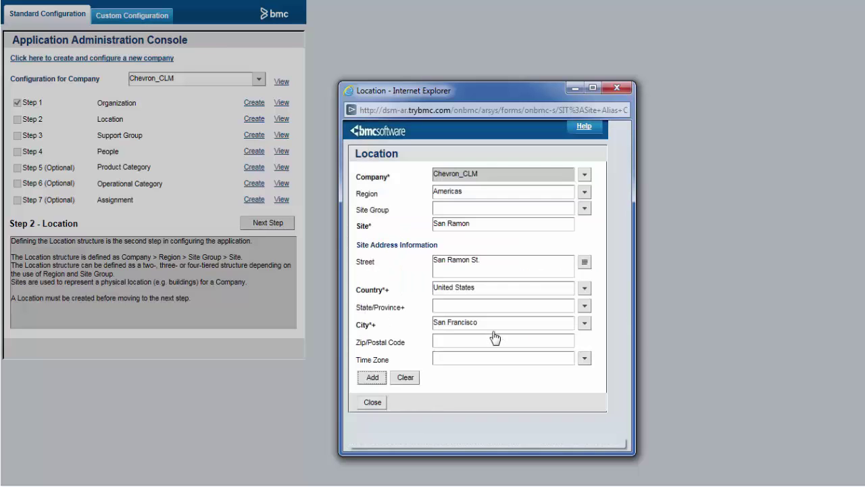
{"action": "left_click", "coordinate": [372, 402]}
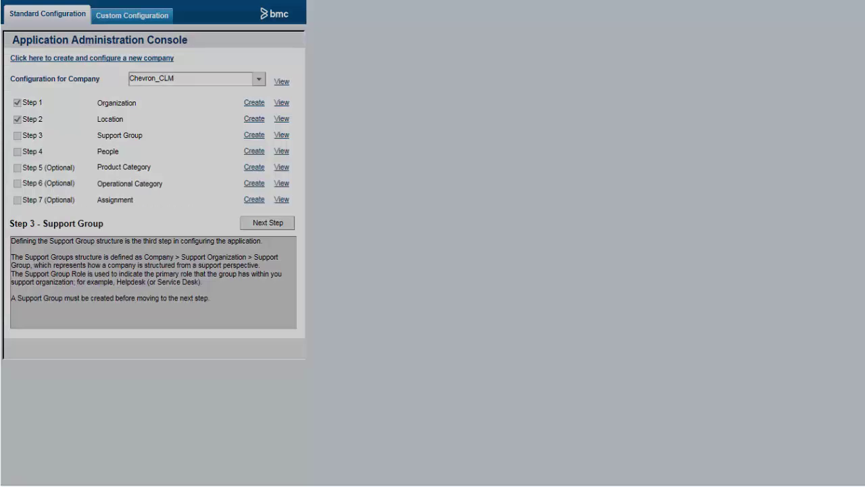
Step: Add support group COE under support organization ChevronCOE with the Help Desk role
{"action": "left_click_drag", "start_coordinate": [369, 145], "coordinate": [396, 150]}
{"action": "left_click", "coordinate": [571, 241]}
{"action": "type", "text": "Che"}
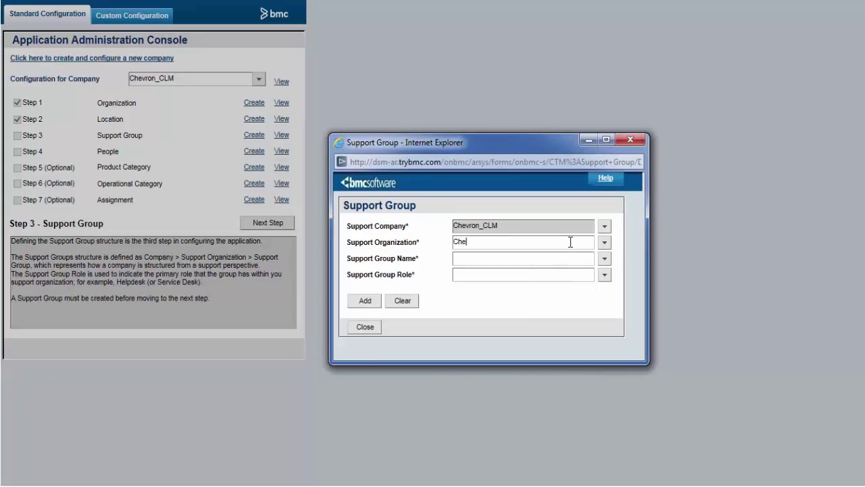
{"action": "type", "text": "vron"}
{"action": "type", "text": "COE"}
{"action": "left_click", "coordinate": [604, 275]}
{"action": "left_click", "coordinate": [611, 308]}
{"action": "left_click", "coordinate": [364, 301]}
{"action": "key", "text": "Return"}
{"action": "left_click", "coordinate": [365, 326]}
{"action": "left_click", "coordinate": [259, 153]}
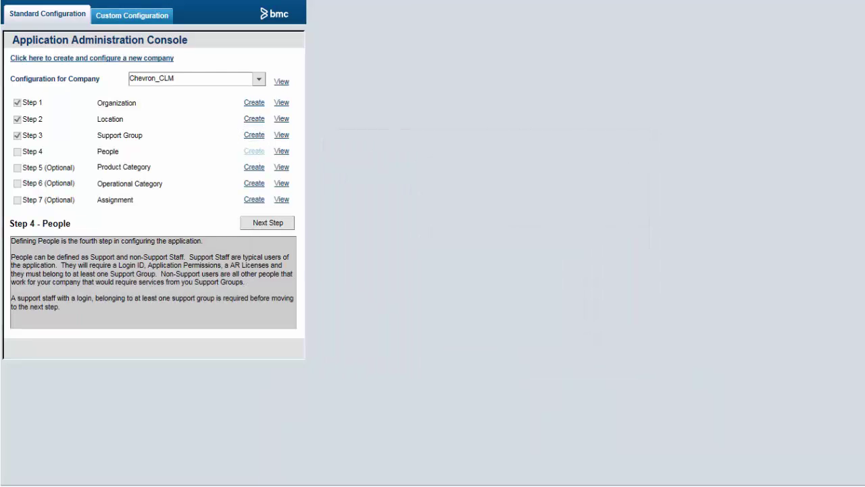
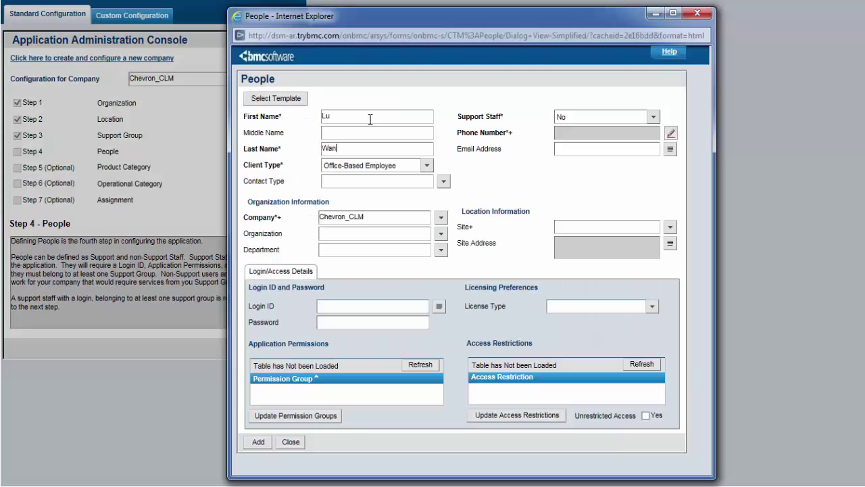
Step: Enter the new person's name and mark them as Support Staff
{"action": "left_click", "coordinate": [653, 116]}
{"action": "left_click", "coordinate": [595, 134]}
{"action": "left_click", "coordinate": [473, 308]}
Step: Assign the person to organization Chevron_Org, department Chevron_Dept and site San Ramon
{"action": "left_click", "coordinate": [441, 233]}
{"action": "left_click", "coordinate": [457, 244]}
{"action": "left_click", "coordinate": [441, 249]}
{"action": "left_click", "coordinate": [458, 263]}
{"action": "left_click", "coordinate": [670, 227]}
{"action": "left_click", "coordinate": [682, 237]}
Step: Enter the person's login ID and account password
{"action": "left_click", "coordinate": [409, 305]}
{"action": "type", "text": "Lu"}
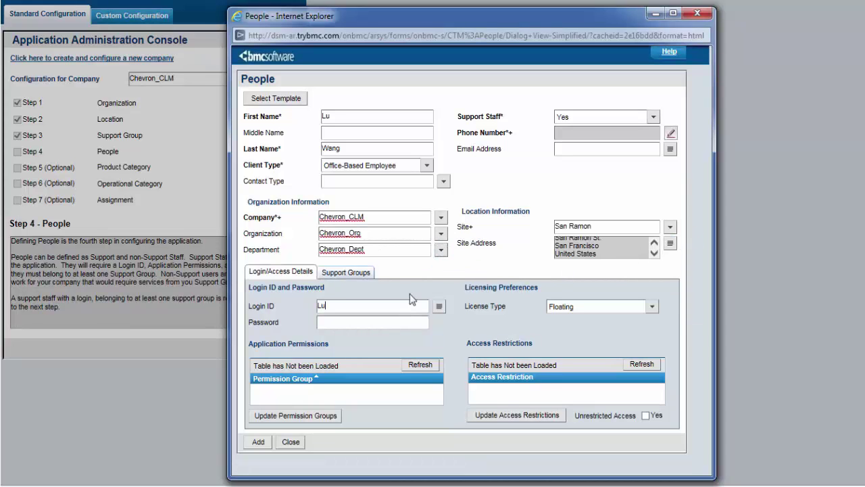
{"action": "left_click", "coordinate": [424, 322]}
{"action": "type", "text": "password"}
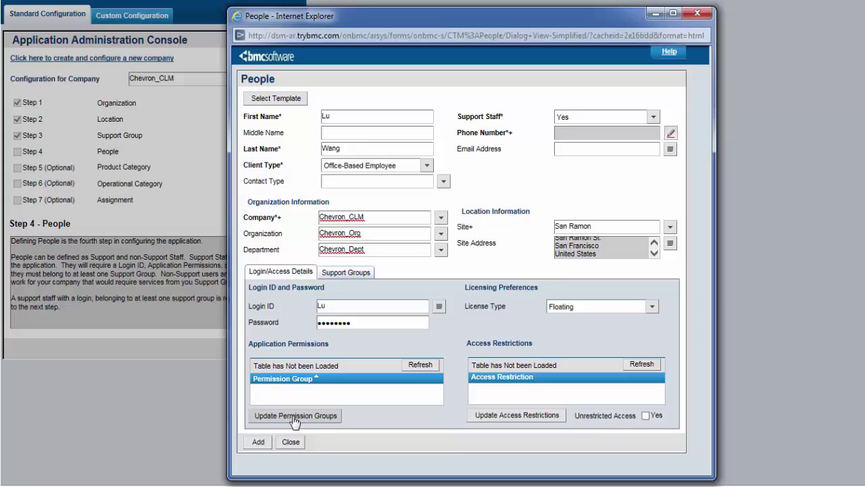
{"action": "left_click", "coordinate": [295, 419]}
Step: Add the Administrator permission group to the person
{"action": "left_click", "coordinate": [539, 131]}
{"action": "mouse_move", "coordinate": [546, 156]}
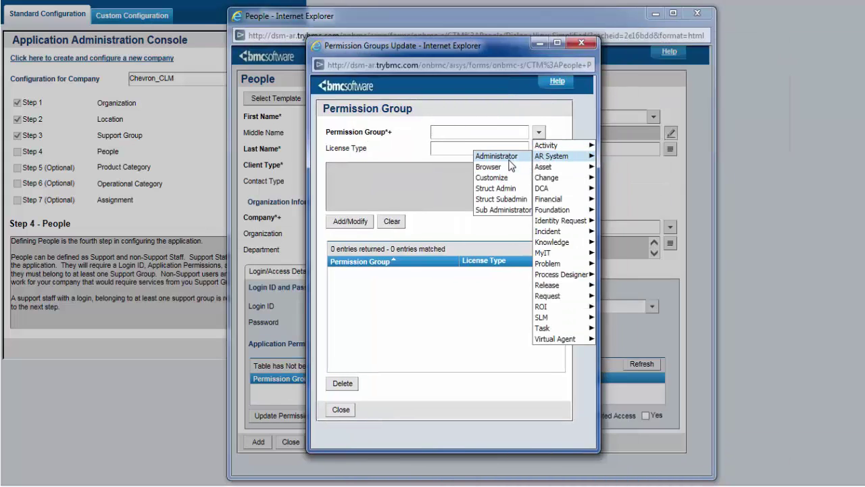
{"action": "left_click", "coordinate": [508, 161]}
{"action": "left_click", "coordinate": [345, 224]}
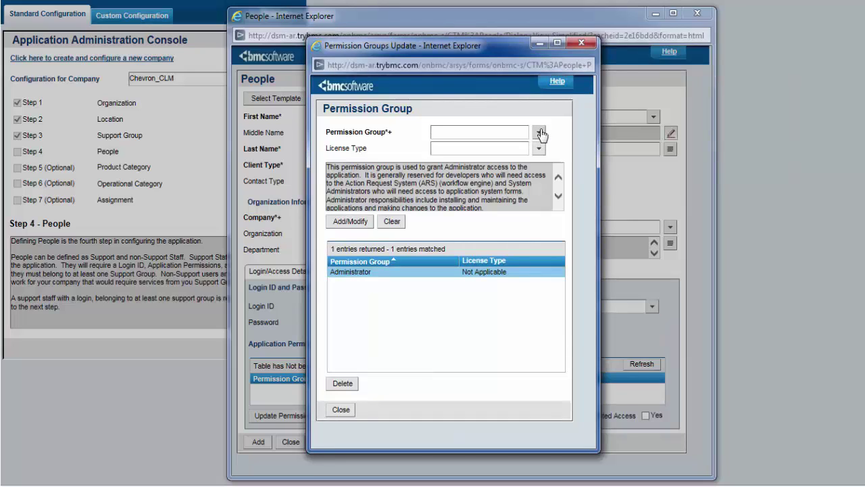
Step: Add the Infrastructure Change Config permission with a Fixed license
{"action": "left_click", "coordinate": [539, 133]}
{"action": "mouse_move", "coordinate": [550, 177]}
{"action": "left_click", "coordinate": [466, 187]}
{"action": "left_click", "coordinate": [538, 148]}
{"action": "left_click", "coordinate": [546, 167]}
{"action": "left_click", "coordinate": [350, 221]}
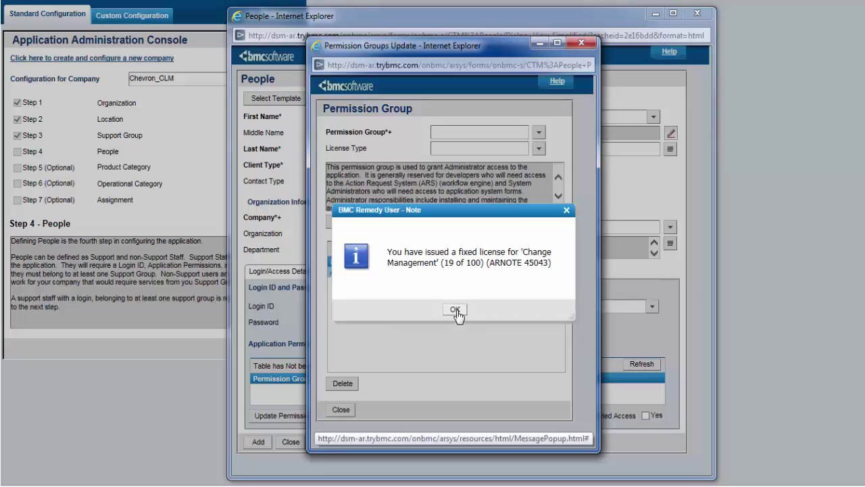
{"action": "left_click", "coordinate": [455, 310]}
Step: Add the CM Dashboard User permission group and return to the People form
{"action": "left_click", "coordinate": [539, 132]}
{"action": "mouse_move", "coordinate": [541, 146]}
{"action": "mouse_move", "coordinate": [546, 177]}
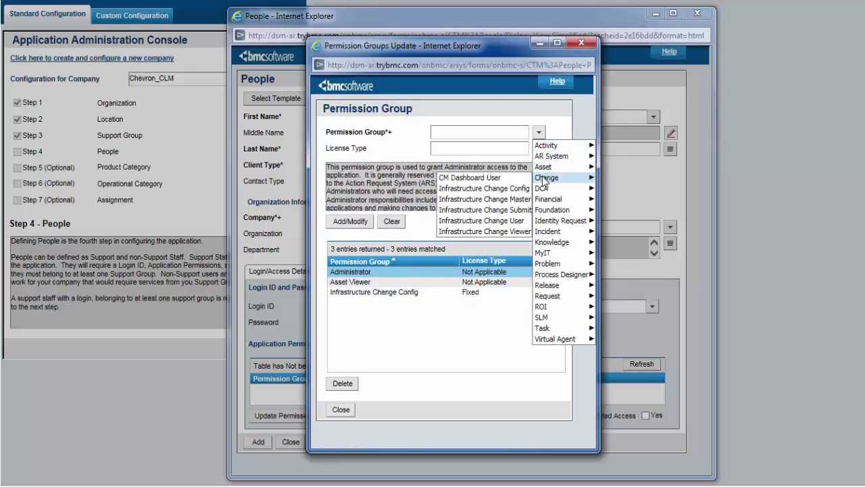
{"action": "left_click", "coordinate": [473, 156]}
{"action": "left_click", "coordinate": [350, 221]}
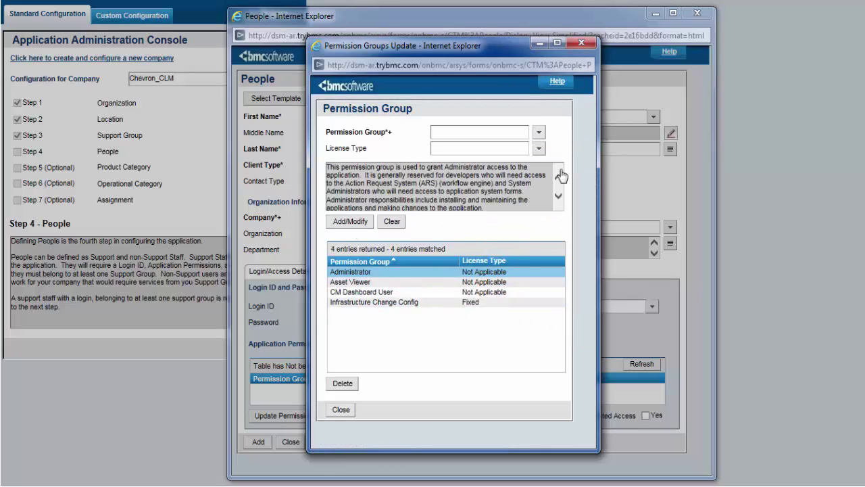
{"action": "left_click", "coordinate": [359, 410]}
Step: Make the person a Member of support group Chevron_IT / COE
{"action": "left_click", "coordinate": [359, 278]}
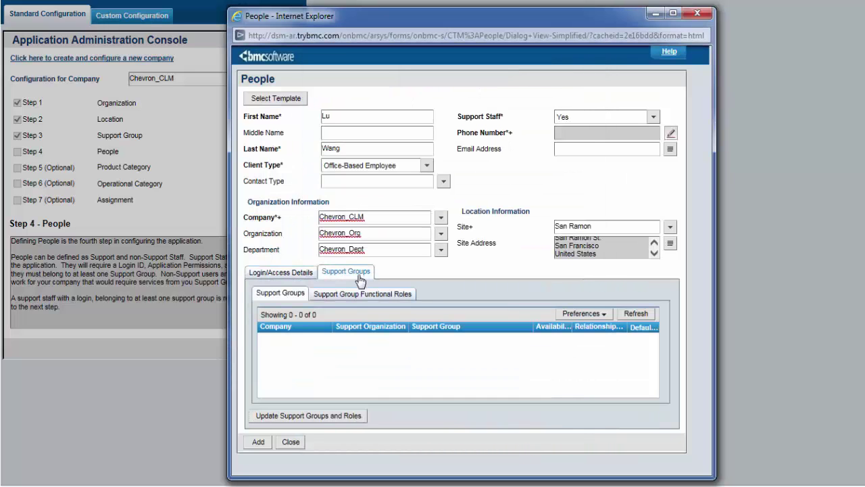
{"action": "left_click", "coordinate": [309, 415]}
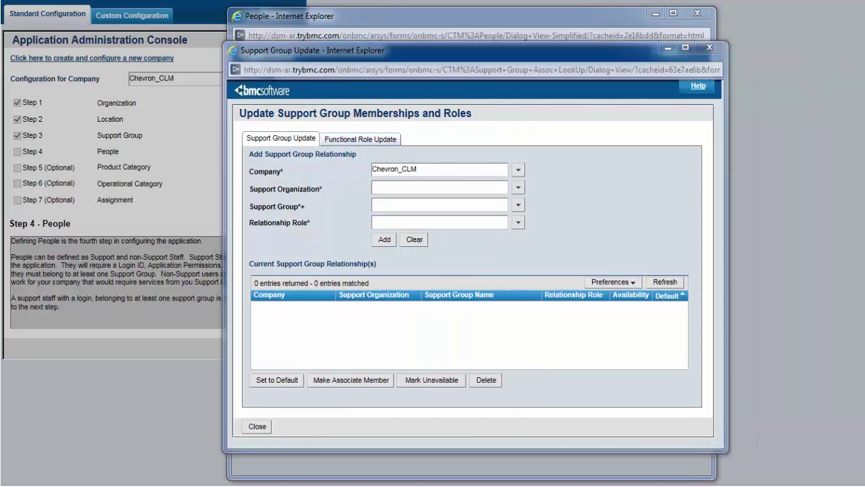
{"action": "left_click", "coordinate": [517, 187]}
{"action": "left_click", "coordinate": [527, 196]}
{"action": "left_click", "coordinate": [517, 204]}
{"action": "left_click", "coordinate": [520, 216]}
{"action": "left_click", "coordinate": [517, 222]}
{"action": "left_click", "coordinate": [526, 246]}
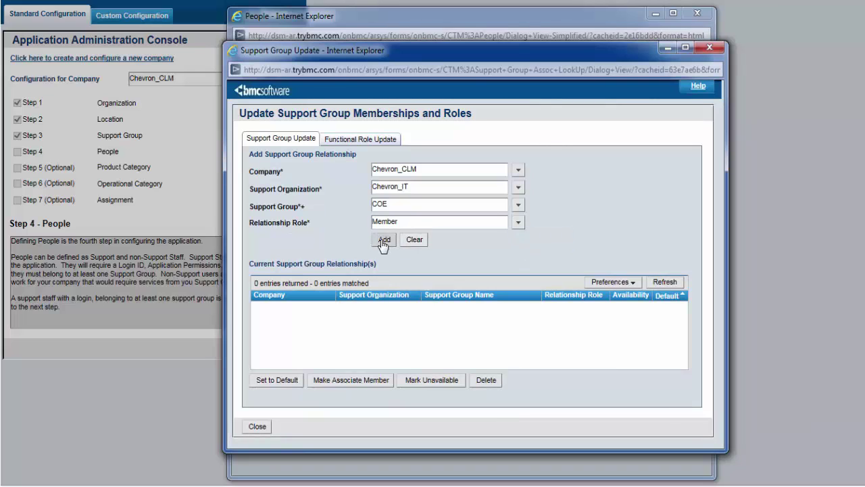
{"action": "left_click", "coordinate": [383, 239]}
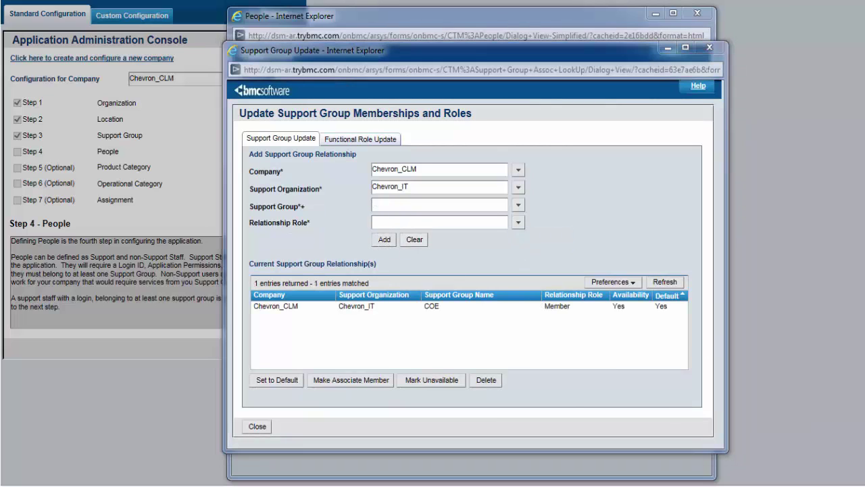
Step: Add Infrastructure Change Approver, Coordinator and Manager functional roles for Chevron_IT / COE
{"action": "left_click", "coordinate": [346, 139]}
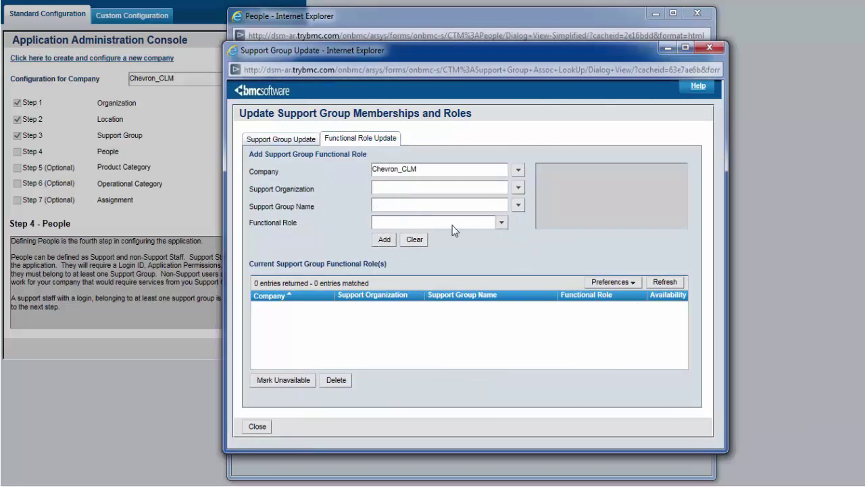
{"action": "left_click", "coordinate": [519, 189]}
{"action": "left_click", "coordinate": [527, 196]}
{"action": "left_click", "coordinate": [501, 223]}
{"action": "mouse_move", "coordinate": [396, 246]}
{"action": "left_click", "coordinate": [554, 245]}
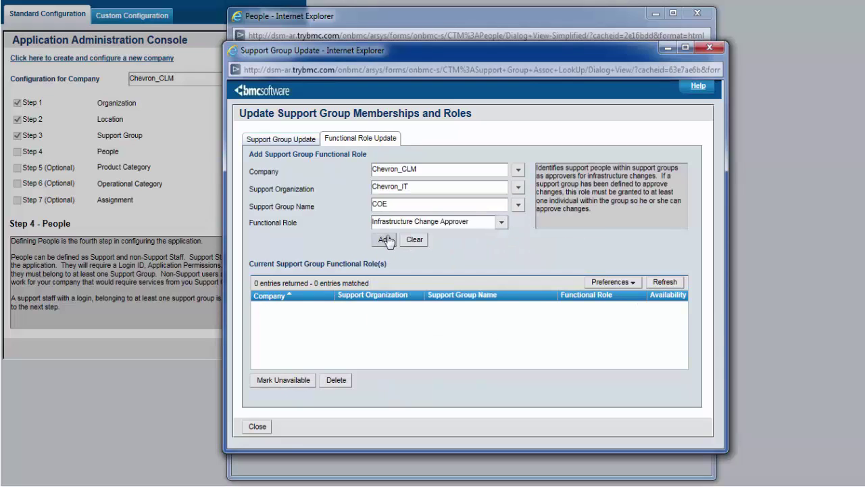
{"action": "left_click", "coordinate": [384, 239]}
{"action": "left_click", "coordinate": [501, 223]}
{"action": "left_click", "coordinate": [540, 254]}
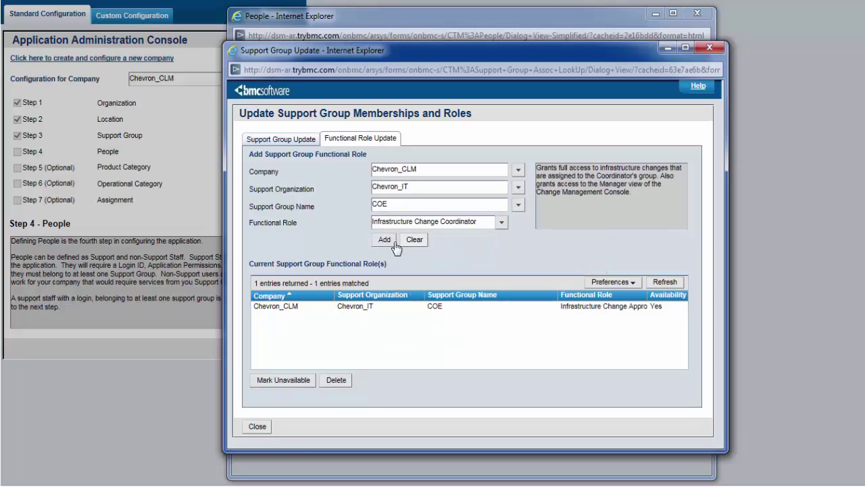
{"action": "left_click", "coordinate": [384, 240]}
{"action": "left_click", "coordinate": [502, 223]}
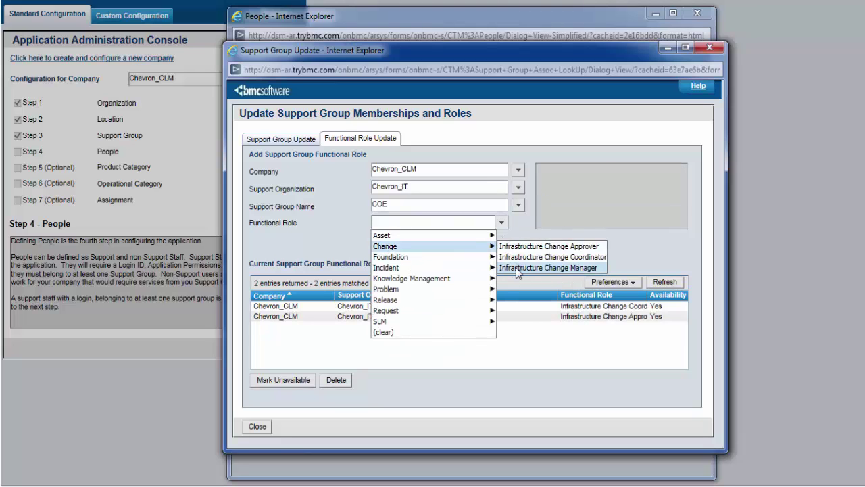
{"action": "left_click", "coordinate": [521, 266]}
{"action": "left_click", "coordinate": [384, 239]}
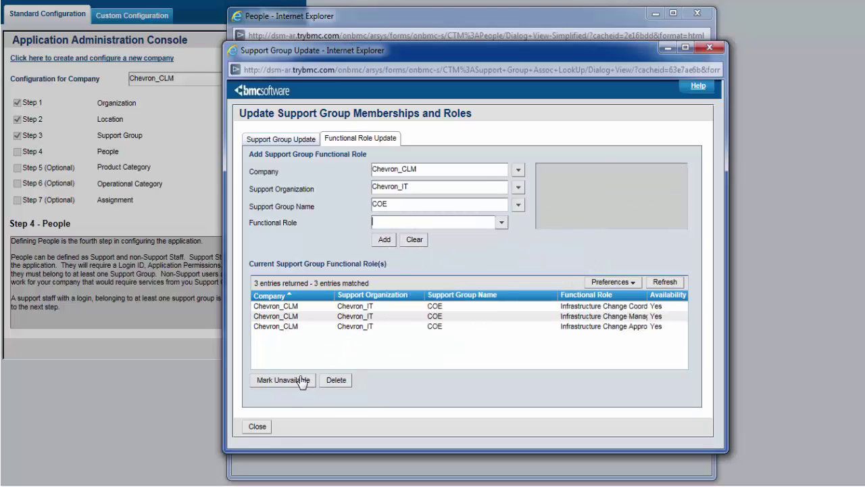
Step: Confirm the login password and save the new people record
{"action": "left_click", "coordinate": [258, 427]}
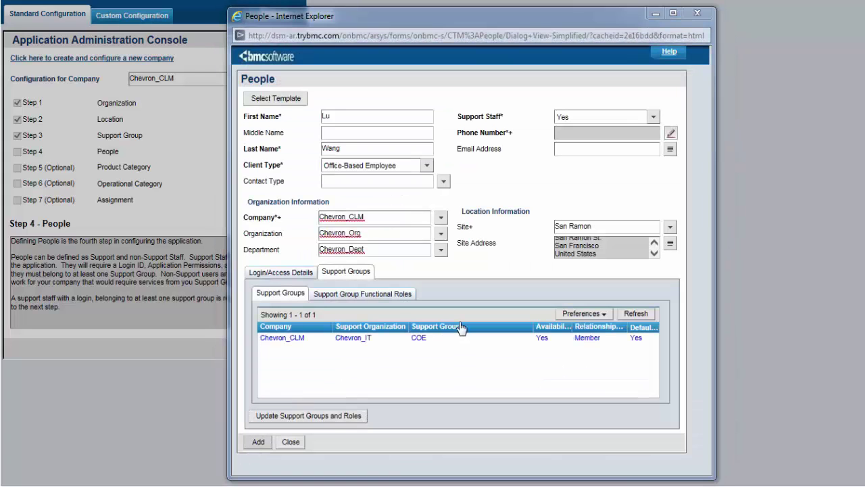
{"action": "type", "text": "****"}
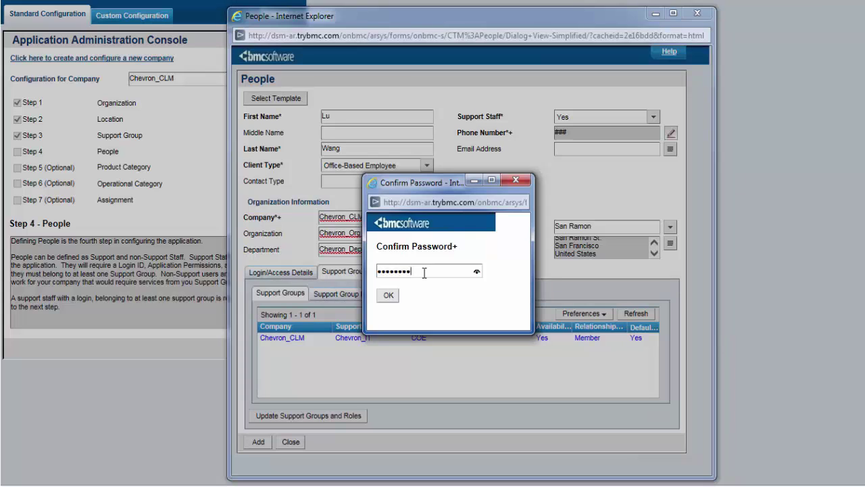
{"action": "left_click", "coordinate": [389, 295]}
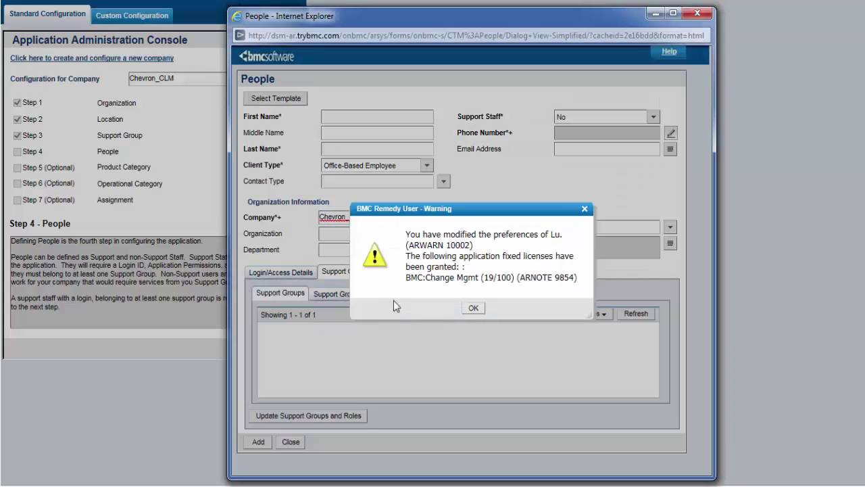
{"action": "left_click", "coordinate": [400, 305]}
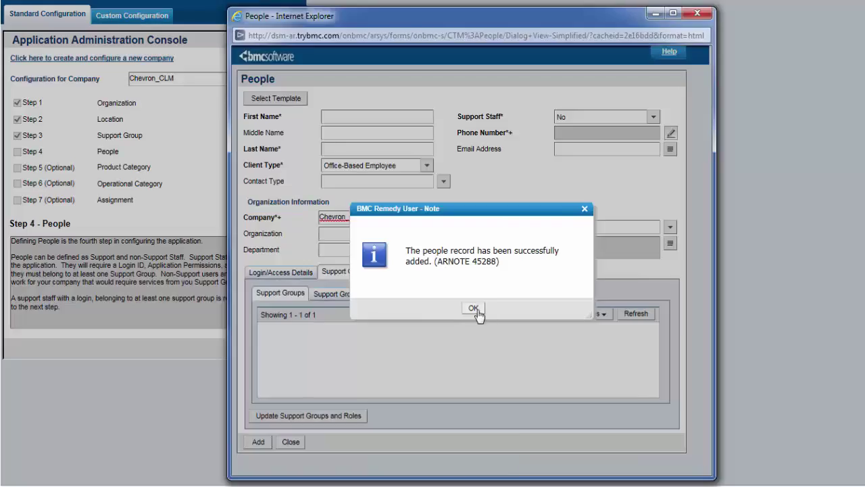
{"action": "left_click", "coordinate": [419, 309]}
{"action": "type", "text": "cd "}
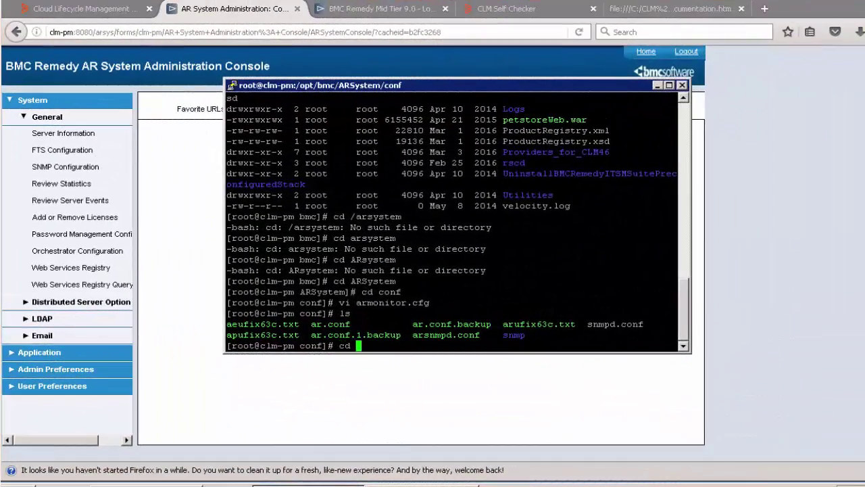
{"action": "type", "text": "/etc/arsystem"}
Step: Move into /etc/arsystem/clm-pm, listing each folder's contents
{"action": "key", "text": "Return"}
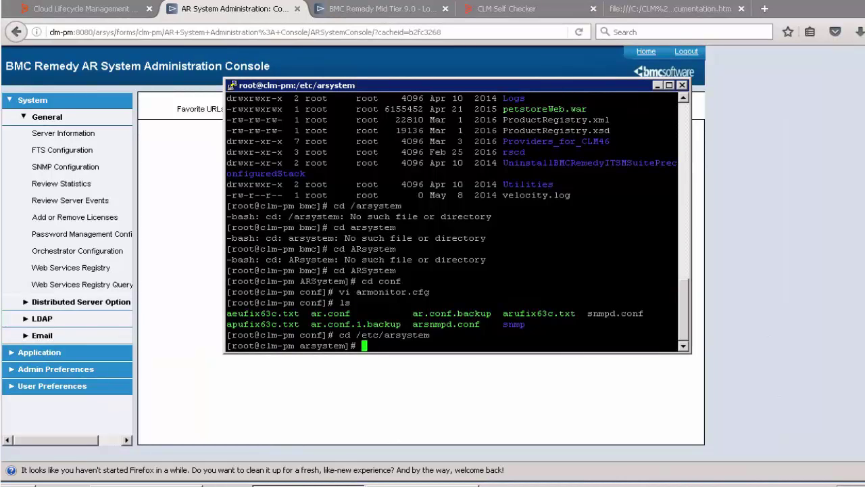
{"action": "type", "text": "ls"}
{"action": "key", "text": "Return"}
{"action": "type", "text": "cd clm-pm"}
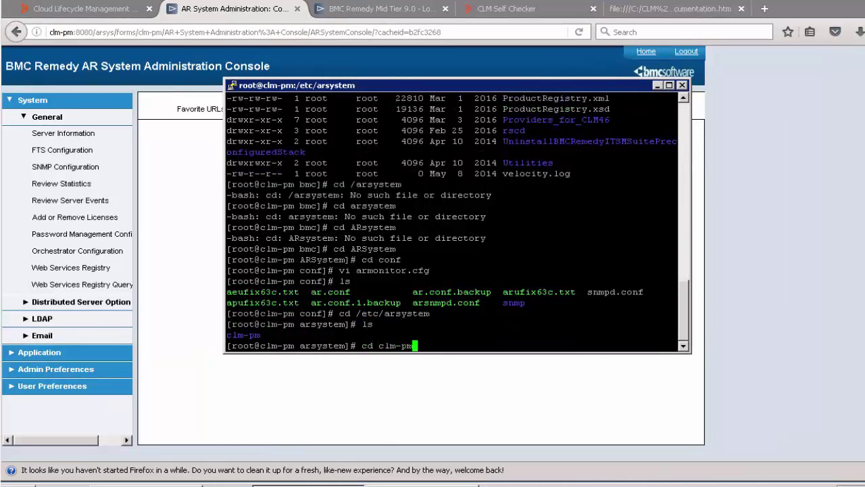
{"action": "key", "text": "Return"}
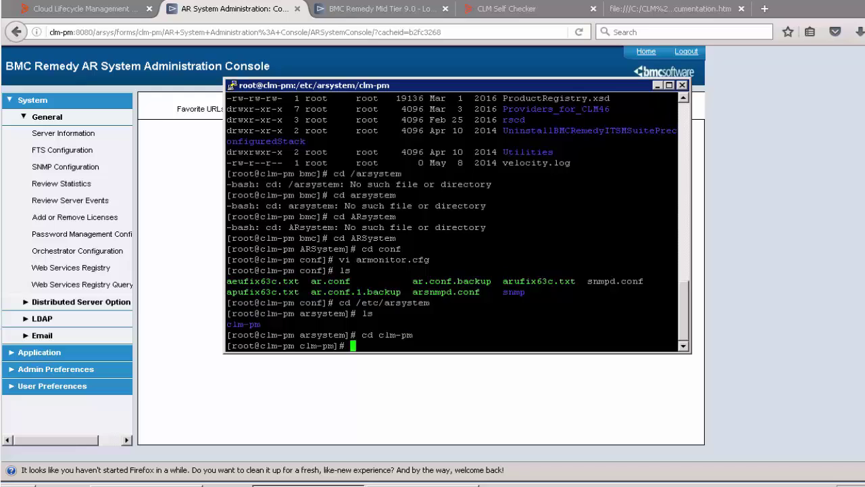
{"action": "type", "text": "ls"}
{"action": "key", "text": "Return"}
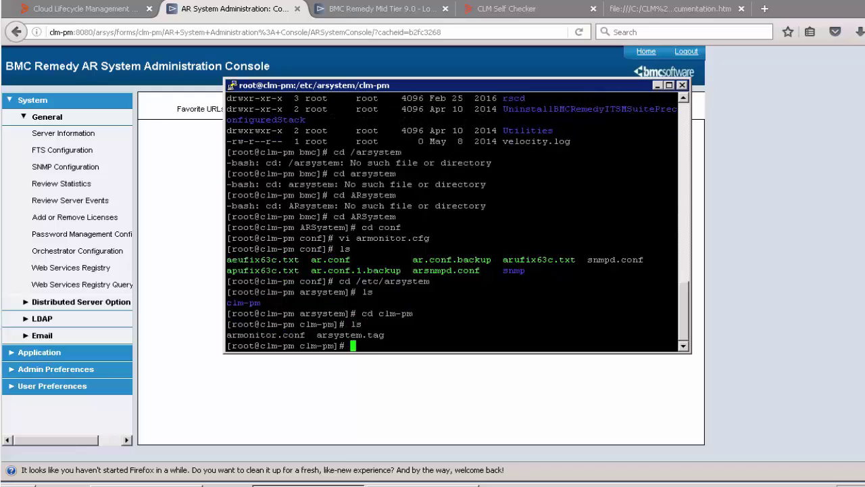
Step: Open armonitor.conf in vi and start a vi command
{"action": "type", "text": "vi armonitor.conf"}
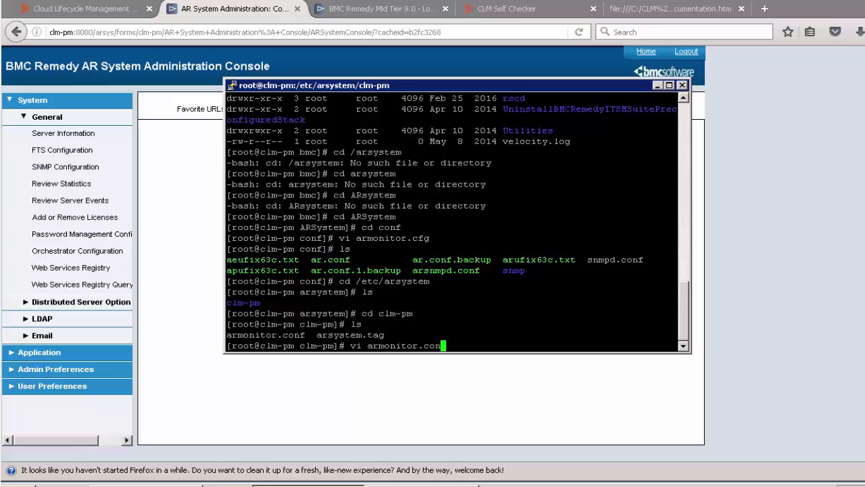
{"action": "key", "text": "Return"}
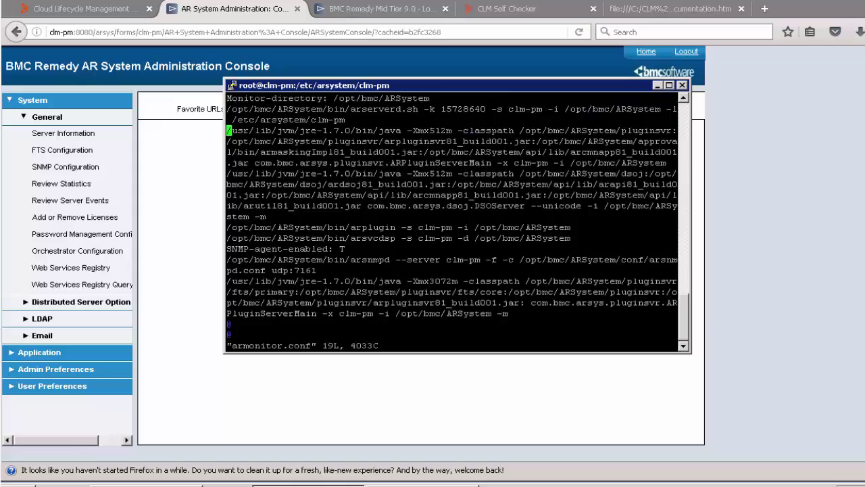
{"action": "type", "text": ":"}
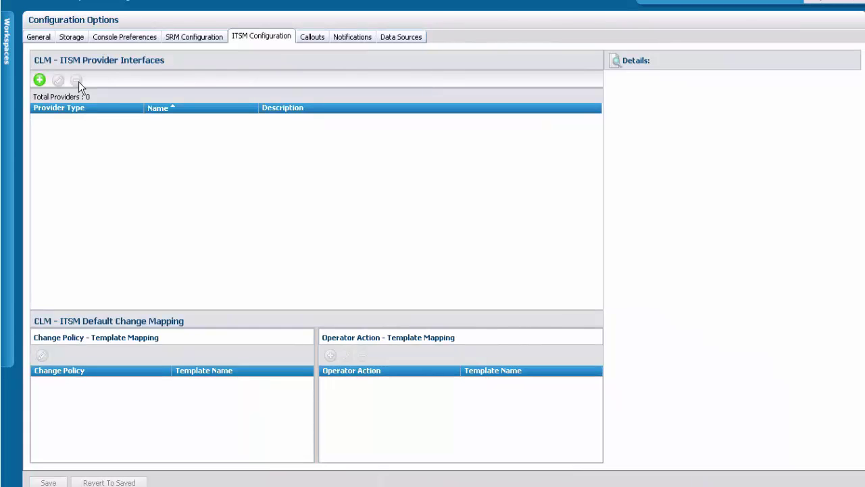
Step: Add a BMC Remedy provider onbmc-s2, description 'CORP ITSM on BDC', host onbmc-s2, port 46262
{"action": "left_click", "coordinate": [39, 80]}
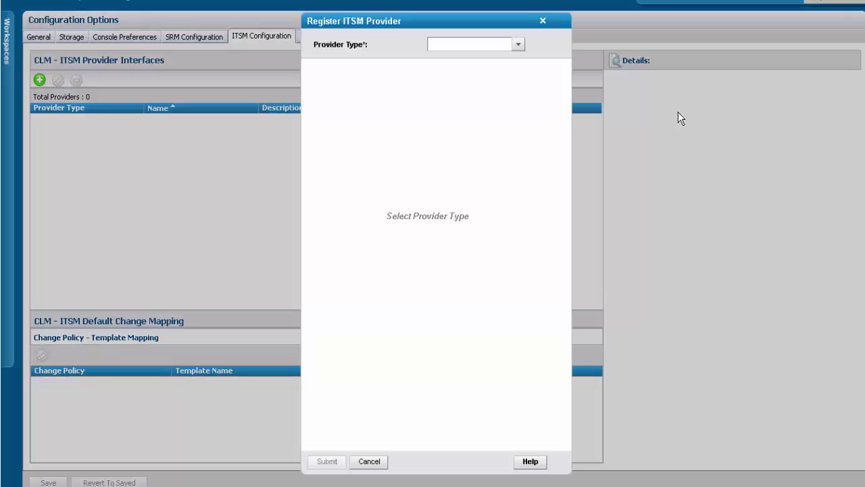
{"action": "left_click", "coordinate": [514, 46]}
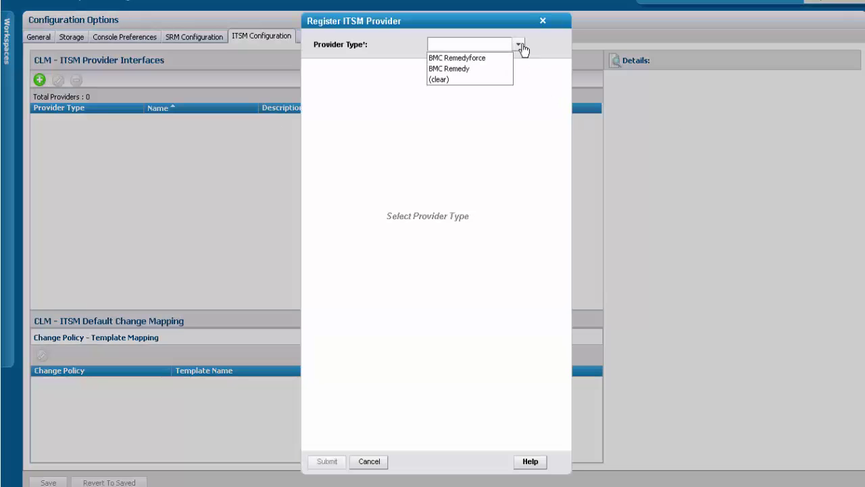
{"action": "left_click", "coordinate": [454, 68]}
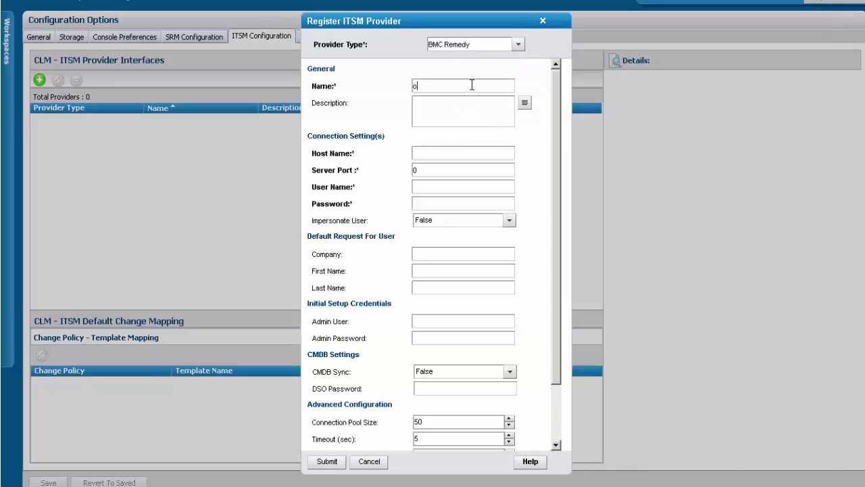
{"action": "triple_click", "coordinate": [471, 85]}
{"action": "key", "text": "ctrl+c"}
{"action": "left_click", "coordinate": [459, 106]}
{"action": "type", "text": "CORP ITSM on BDC"}
{"action": "left_click", "coordinate": [458, 155]}
{"action": "key", "text": "ctrl+v"}
{"action": "key", "text": "Tab"}
{"action": "type", "text": "46262"}
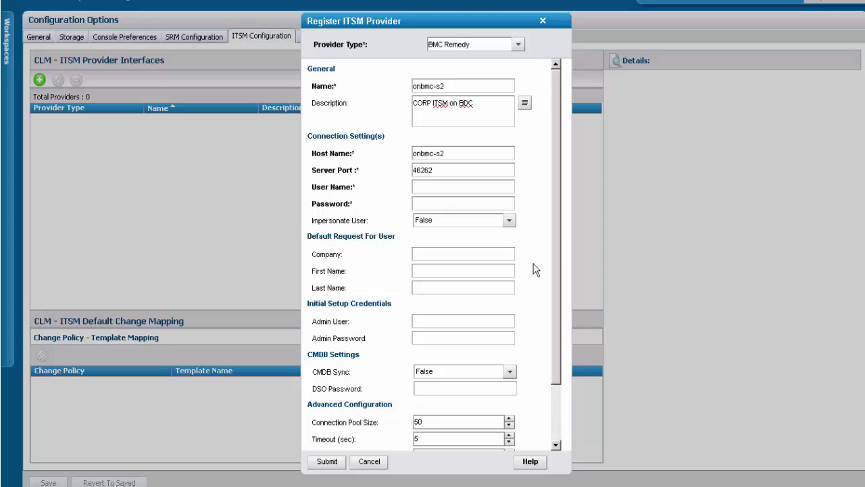
Step: Enter connection user name and password, company Chevron_CLM, and the default requester's name
{"action": "left_click", "coordinate": [470, 188]}
{"action": "type", "text": "Lu"}
{"action": "key", "text": "Tab"}
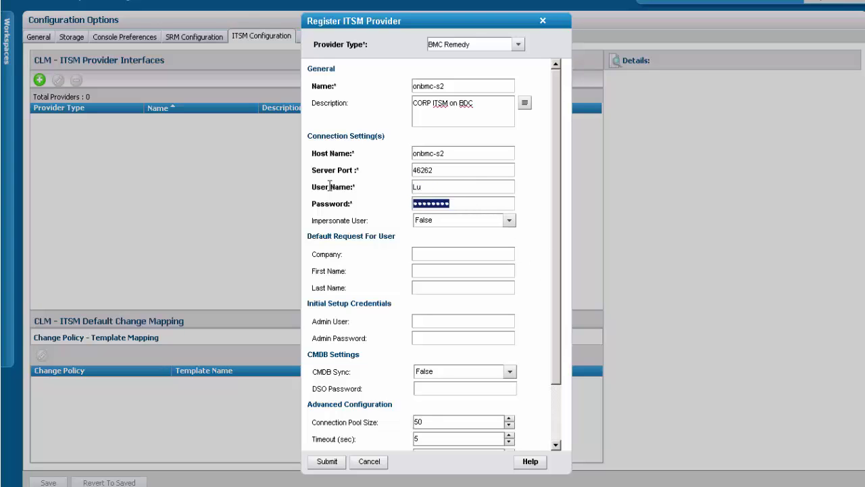
{"action": "type", "text": "••••"}
{"action": "left_click_drag", "start_coordinate": [555, 265], "coordinate": [564, 312]}
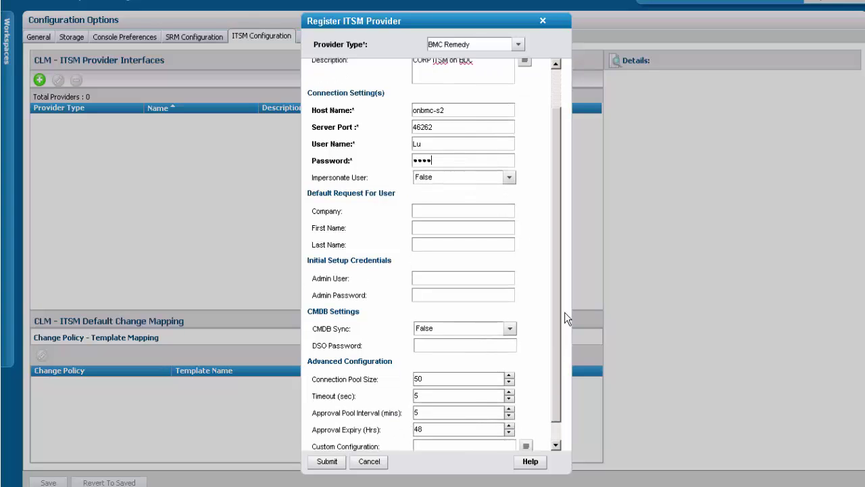
{"action": "type", "text": "Chevron_CLM"}
{"action": "left_click", "coordinate": [437, 216]}
{"action": "left_click", "coordinate": [466, 233]}
{"action": "left_click", "coordinate": [469, 266]}
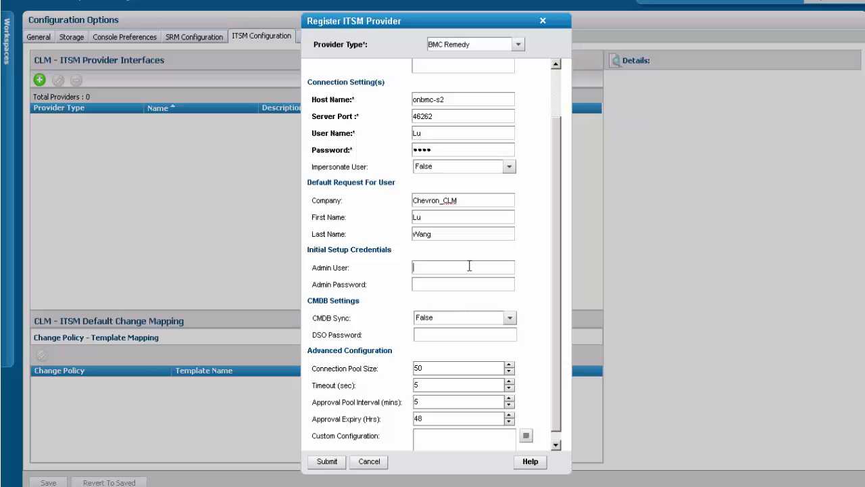
{"action": "key", "text": "BackSpace"}
{"action": "key", "text": "BackSpace"}
{"action": "key", "text": "BackSpace"}
{"action": "key", "text": "BackSpace"}
{"action": "scroll", "coordinate": [563, 369], "scroll_direction": "down", "scroll_amount": 1}
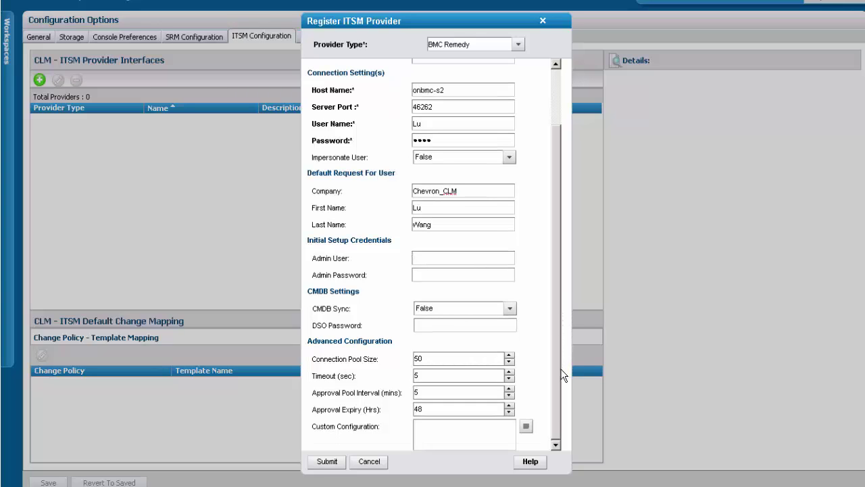
{"action": "type", "text": "password"}
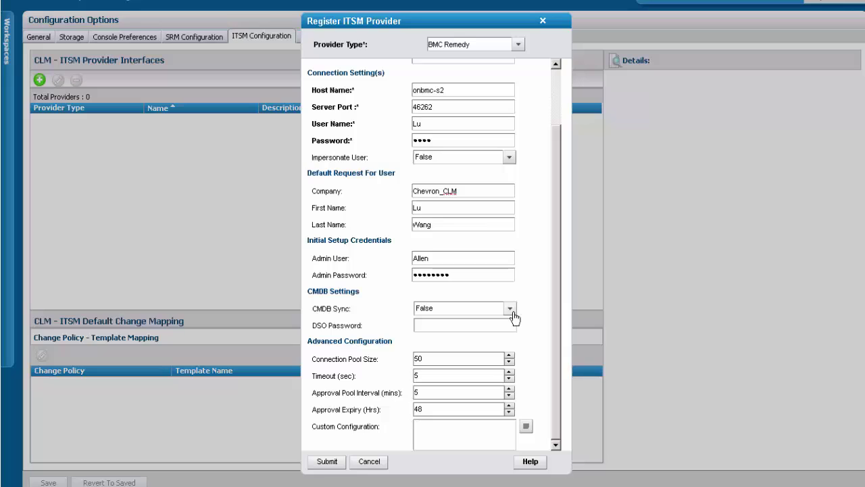
Step: Set CMDB Sync to True, enter the password, and submit the provider
{"action": "left_click", "coordinate": [513, 315]}
{"action": "left_click", "coordinate": [475, 334]}
{"action": "type", "text": "••••••••"}
{"action": "left_click", "coordinate": [327, 462]}
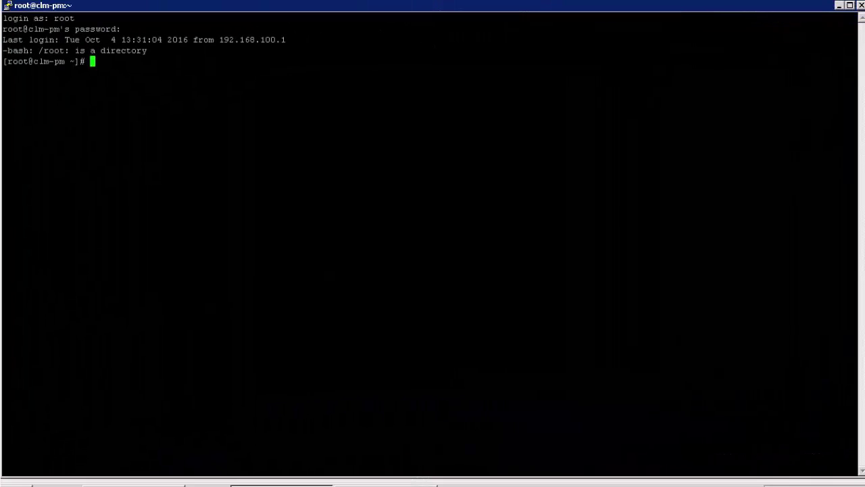
{"action": "type", "text": "cd /etc/init.d"}
Step: In /etc/init.d, list the scripts by time and run ./bmccsm to show its usage
{"action": "key", "text": "Return"}
{"action": "type", "text": "ls -lrt"}
{"action": "key", "text": "Return"}
{"action": "type", "text": "./bmc-clm"}
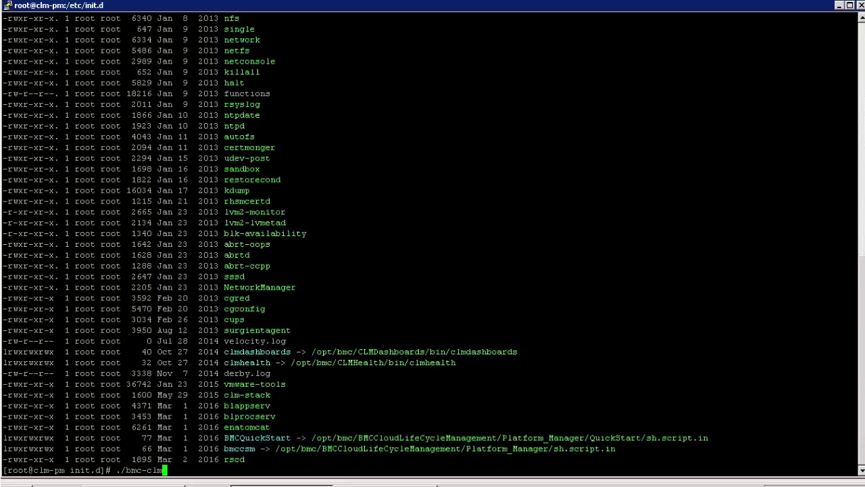
{"action": "key", "text": "BackSpace"}
{"action": "key", "text": "BackSpace"}
{"action": "key", "text": "BackSpace"}
{"action": "key", "text": "BackSpace"}
{"action": "type", "text": "csm"}
{"action": "key", "text": "Return"}
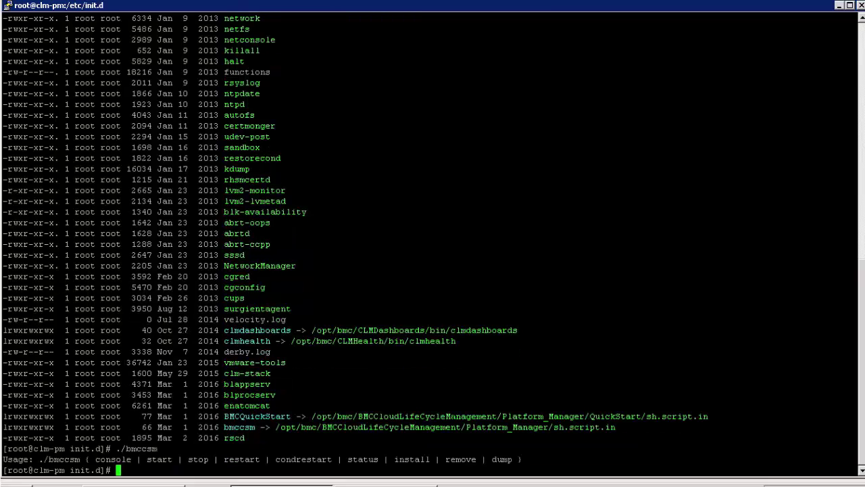
Step: Stop the bmccsm service with ./bmccsm stop, then start it again with ./bmccsm start
{"action": "key", "text": "Up"}
{"action": "type", "text": "stop"}
{"action": "key", "text": "Return"}
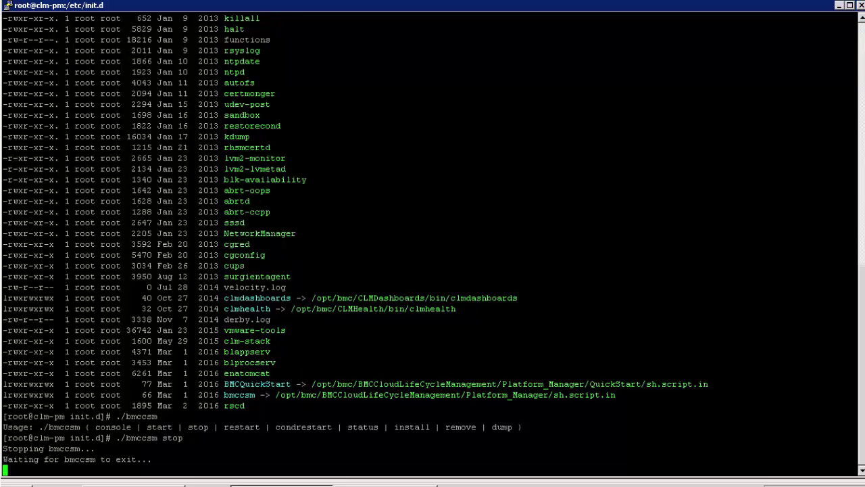
{"action": "type", "text": "./bmccsm start"}
{"action": "key", "text": "Return"}
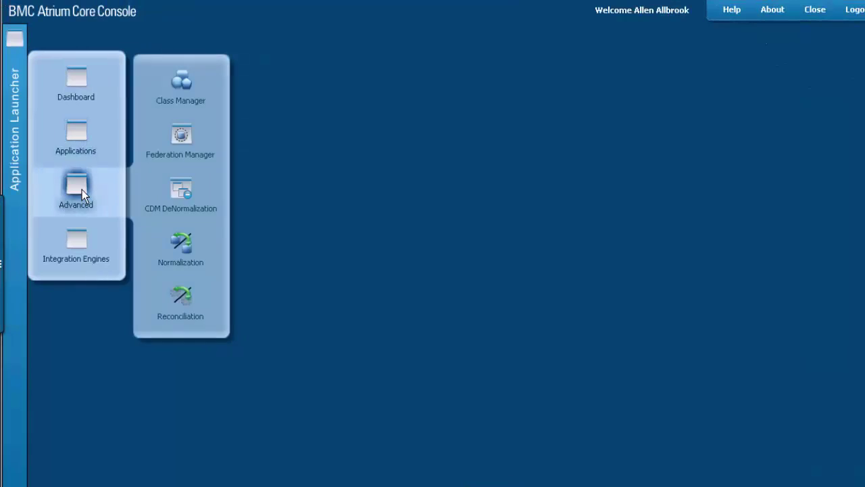
Step: Review the BMC CSM Import reconciliation job's run history and definition, closing it unchanged
{"action": "left_click", "coordinate": [187, 301]}
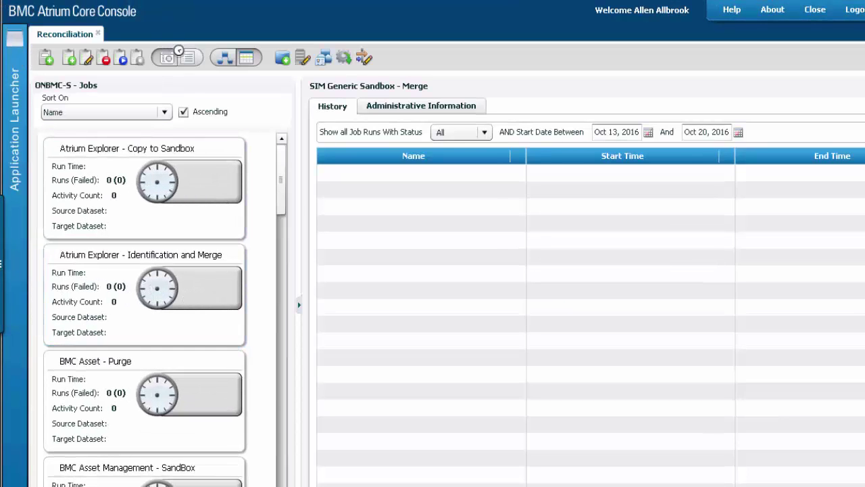
{"action": "left_click", "coordinate": [110, 385]}
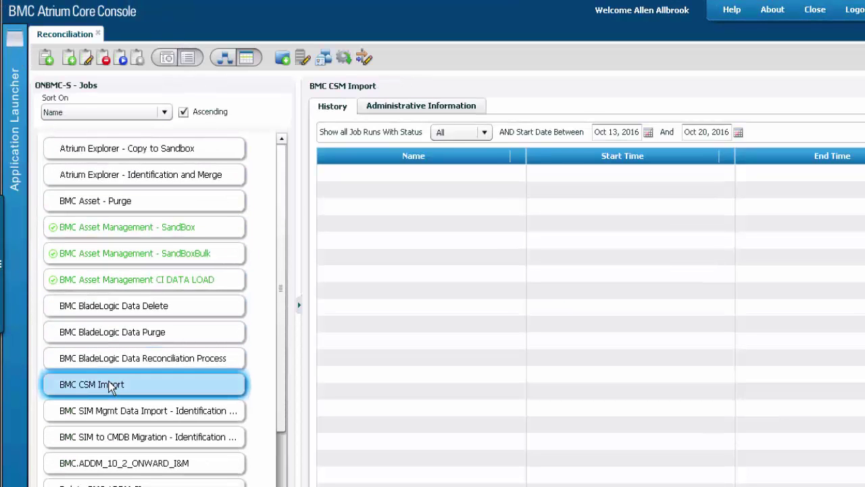
{"action": "double_click", "coordinate": [110, 386]}
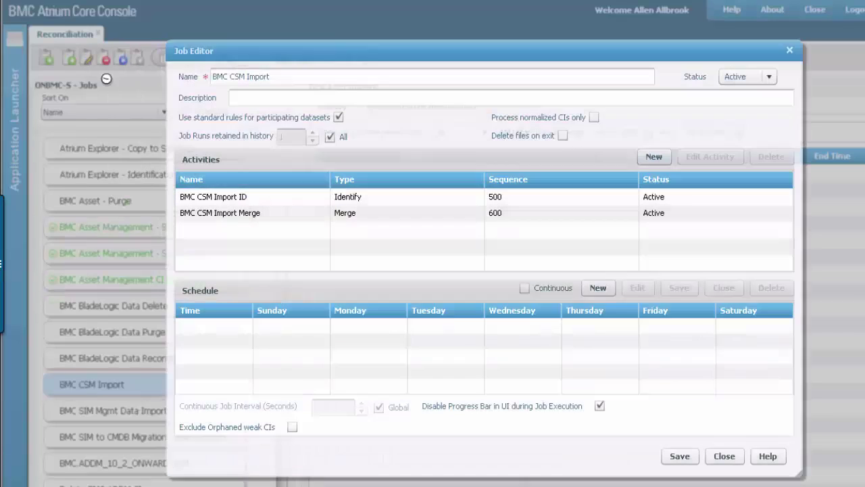
{"action": "left_click", "coordinate": [722, 457]}
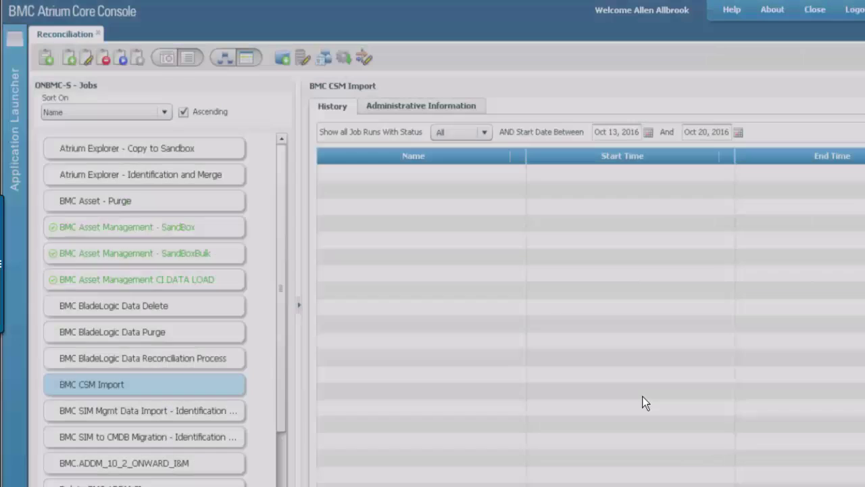
Step: Show the BMC.IMPORT_CSM dataset details in Dataset Configuration
{"action": "left_click", "coordinate": [14, 38]}
{"action": "left_click", "coordinate": [73, 131]}
{"action": "left_click", "coordinate": [186, 355]}
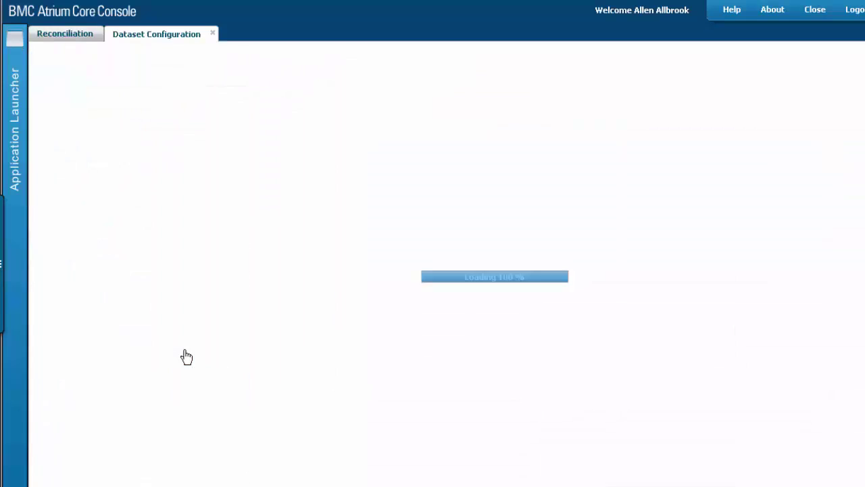
{"action": "left_click_drag", "start_coordinate": [252, 190], "coordinate": [254, 215]}
{"action": "left_click", "coordinate": [122, 431]}
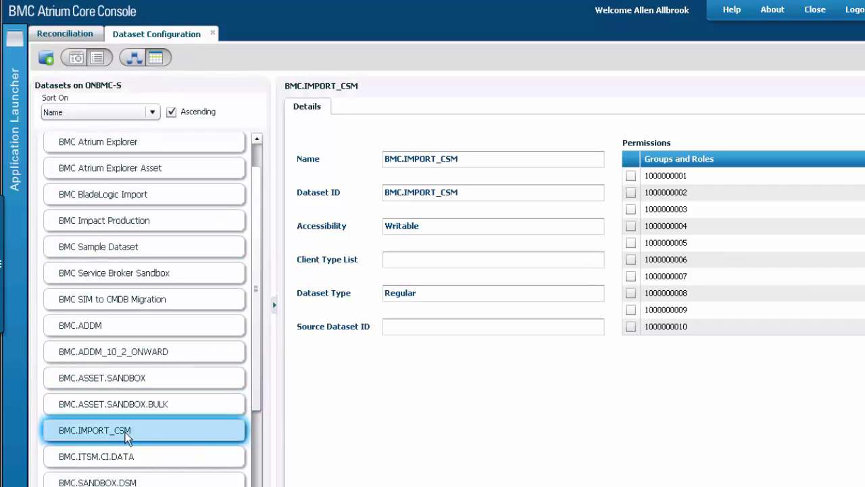